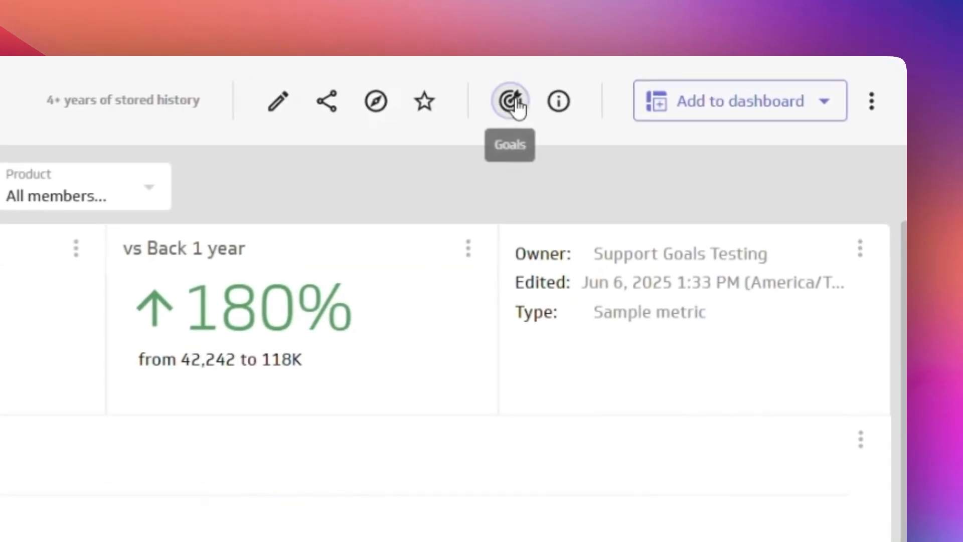
# Step: Create a new goal for the Orders metric and name it "Daily Orders Goal"
pyautogui.click(516, 103)
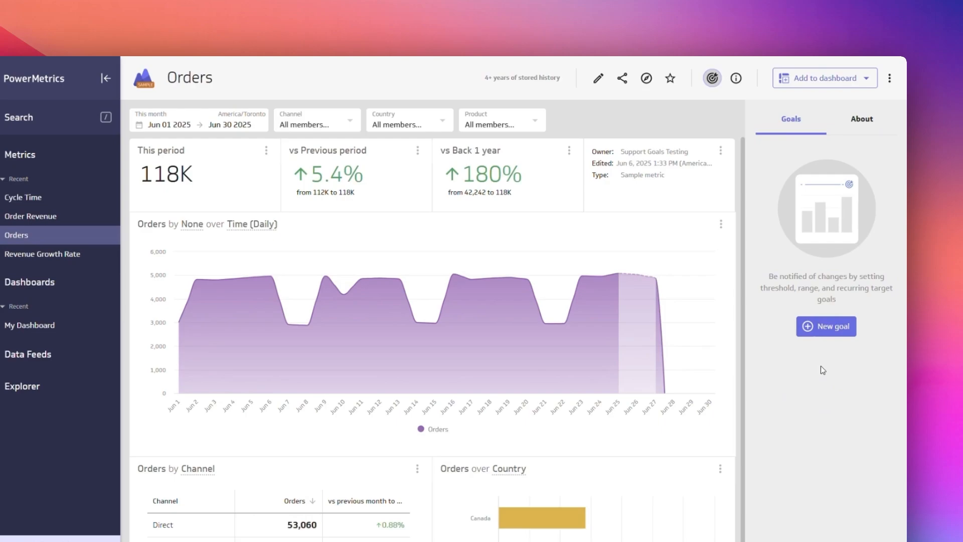
pyautogui.click(830, 329)
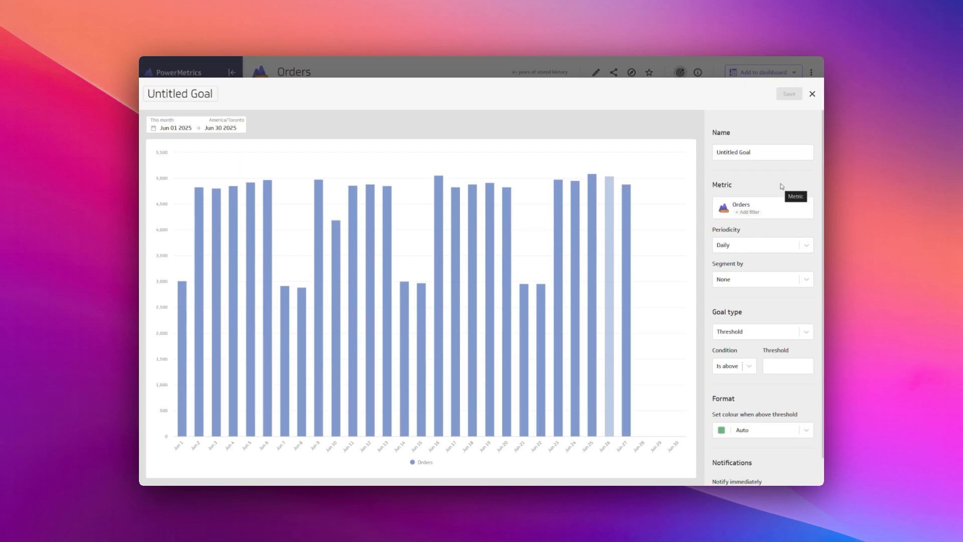
pyautogui.click(798, 151)
pyautogui.write('D')
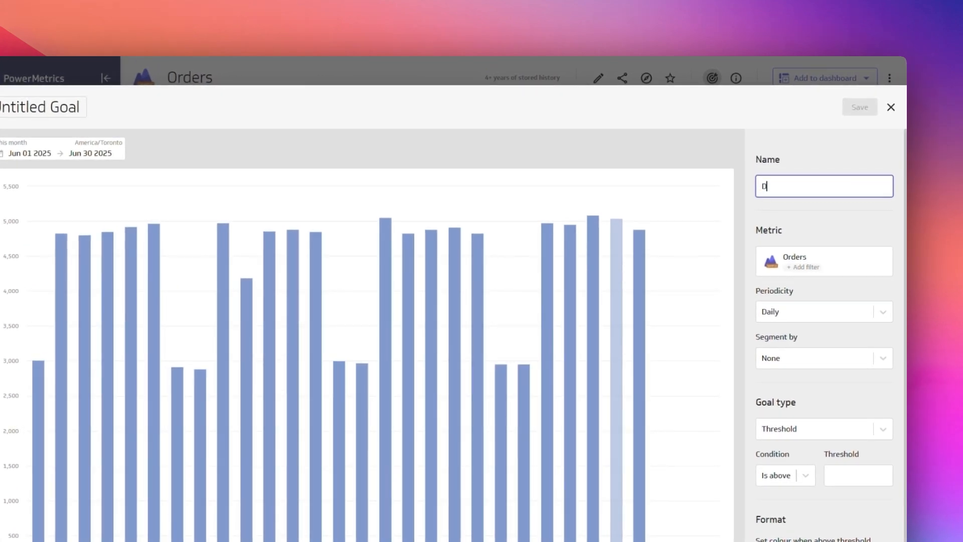
pyautogui.write('aily Orders Goal')
# Step: Examine the filters available for the goal's Orders metric, including the Country members, without applying any
pyautogui.click(812, 277)
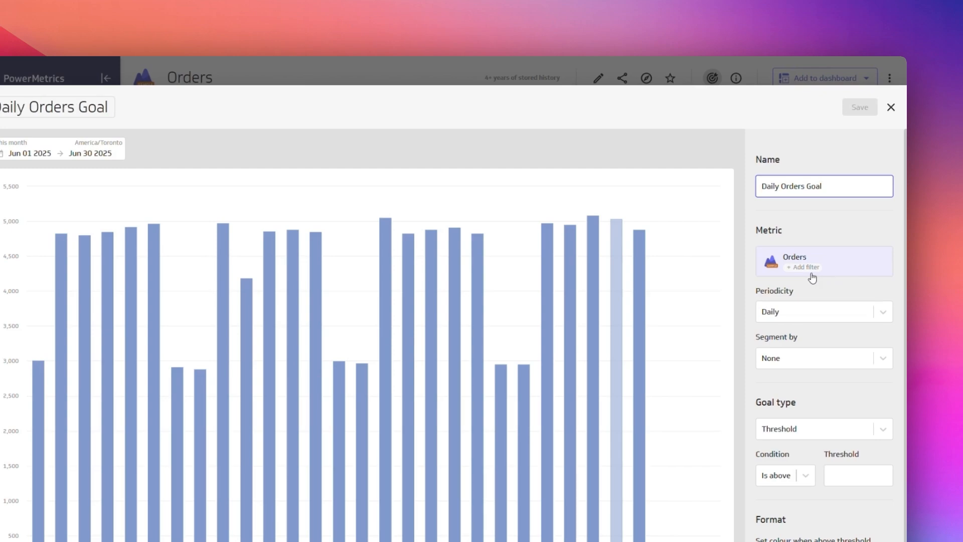
pyautogui.click(837, 295)
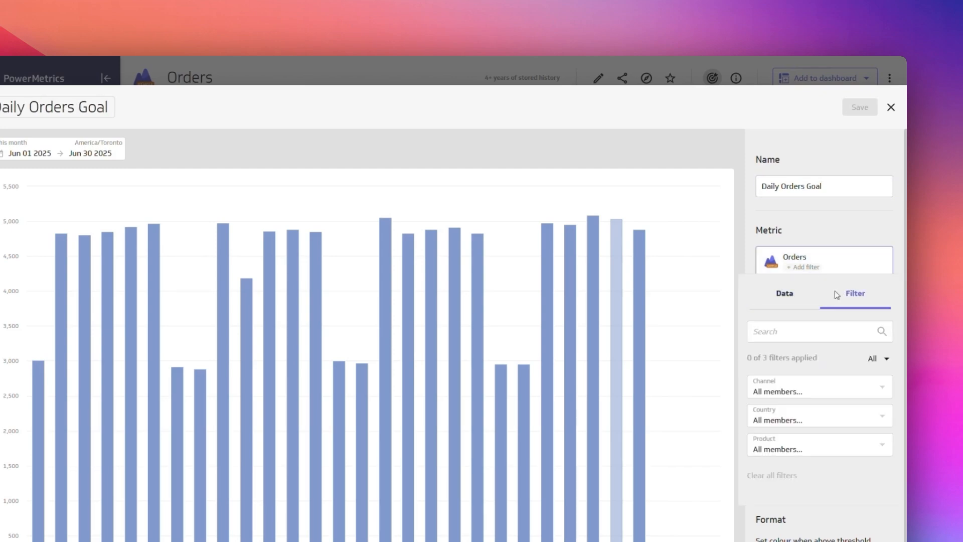
pyautogui.click(795, 421)
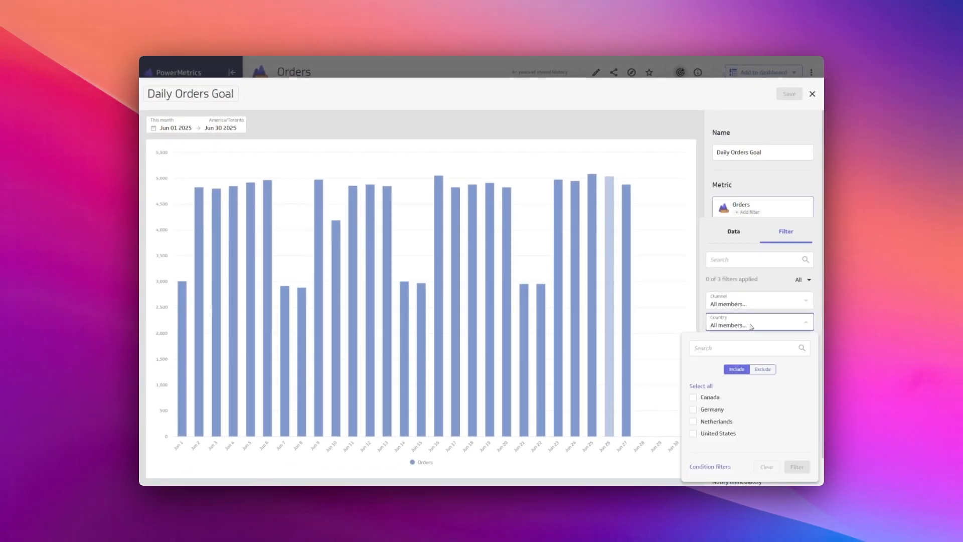
pyautogui.click(764, 190)
pyautogui.click(763, 190)
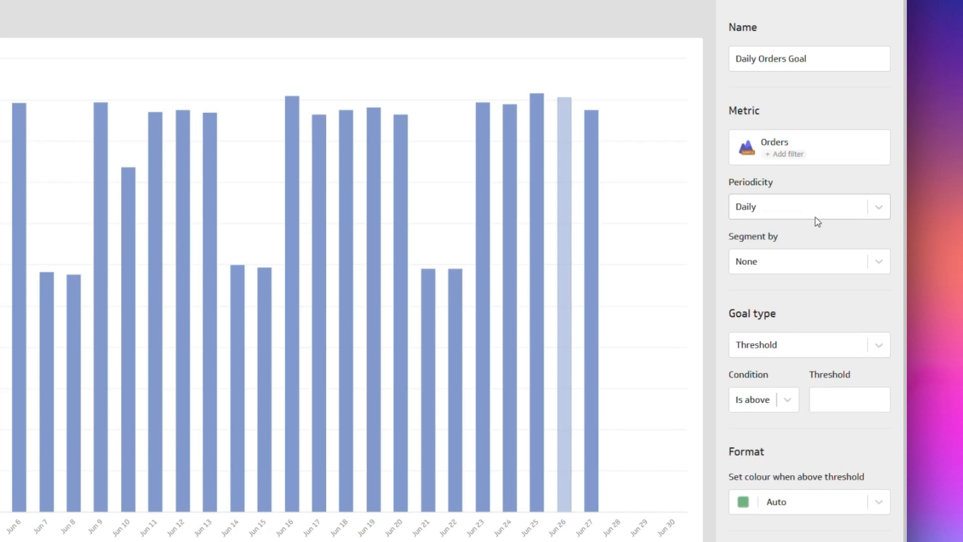
# Step: Choose Daily as the goal's periodicity
pyautogui.click(820, 211)
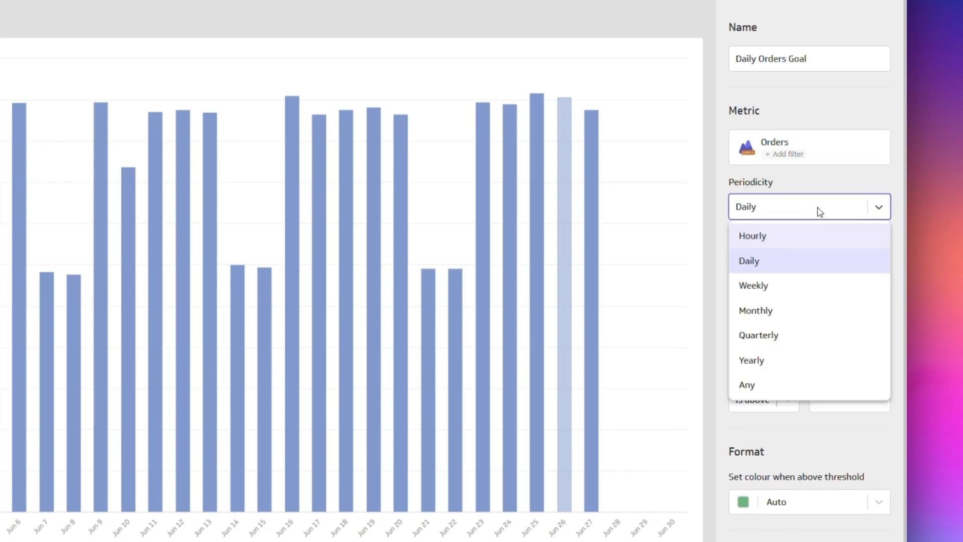
pyautogui.click(813, 257)
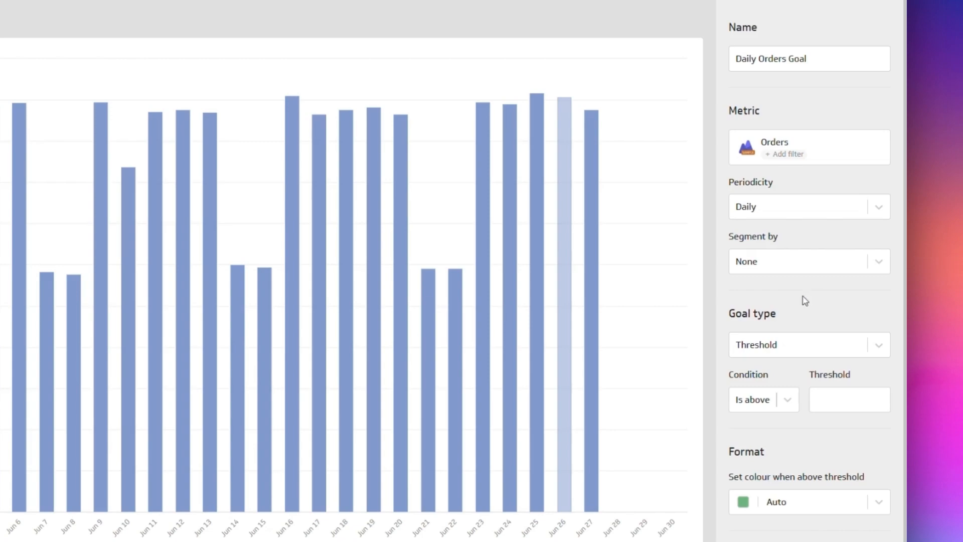
# Step: Try segmenting the goal by Channel, and return the segmentation to None
pyautogui.click(802, 261)
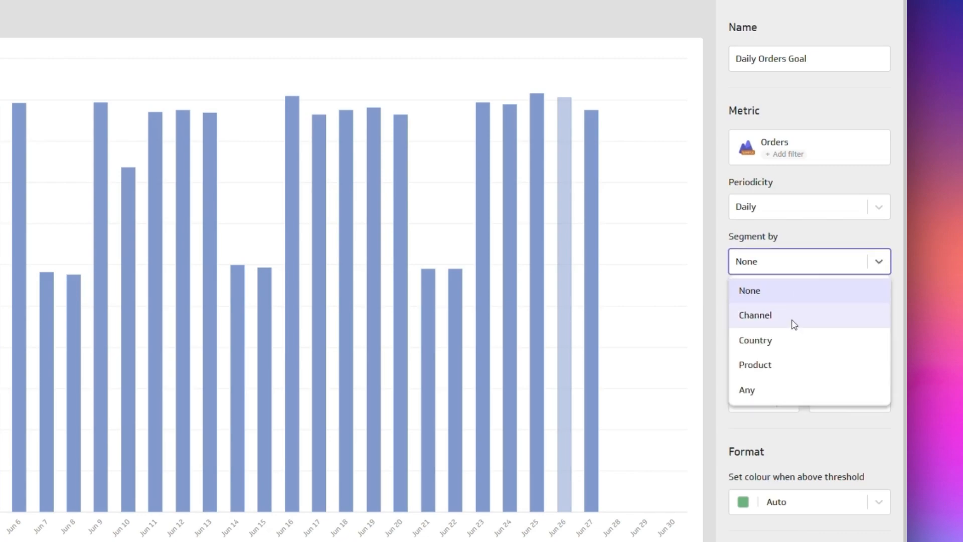
pyautogui.click(791, 321)
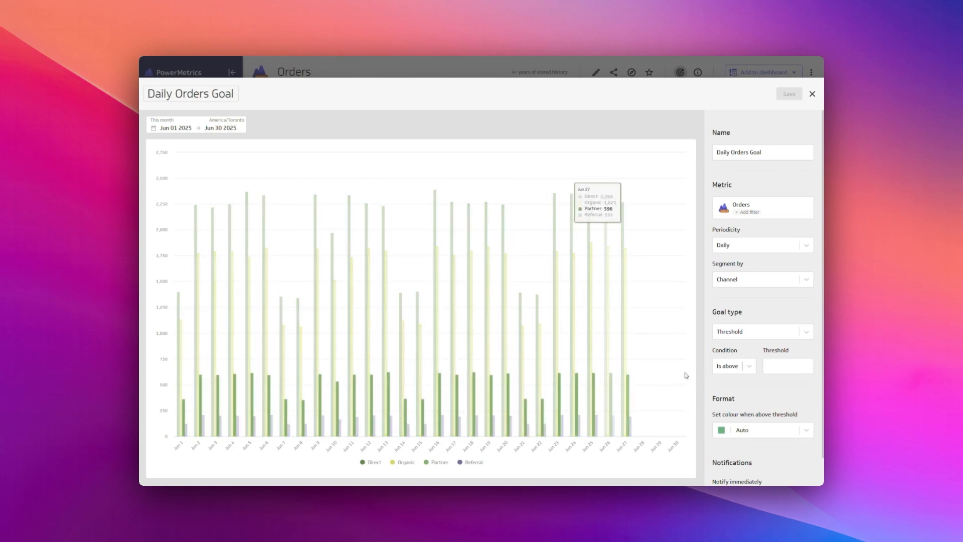
pyautogui.click(758, 280)
pyautogui.click(737, 297)
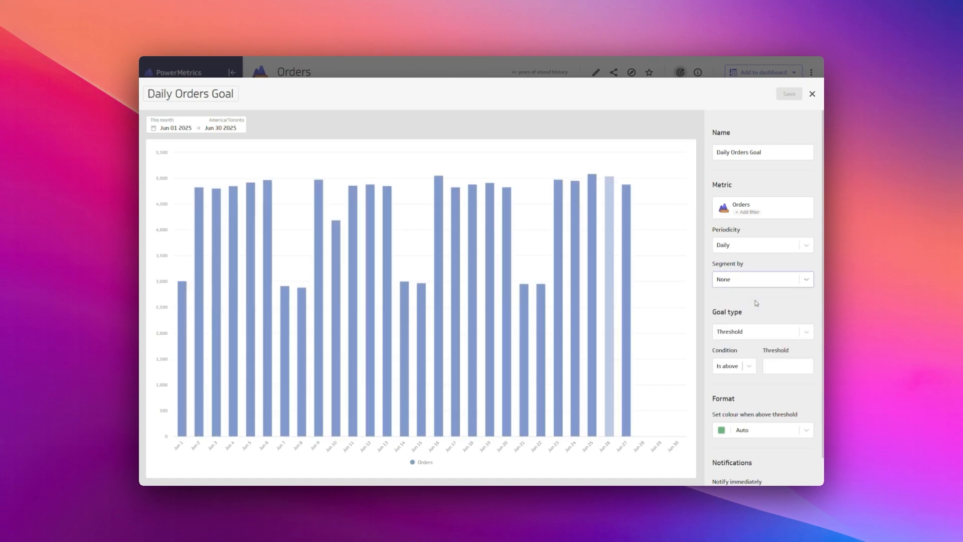
pyautogui.click(755, 301)
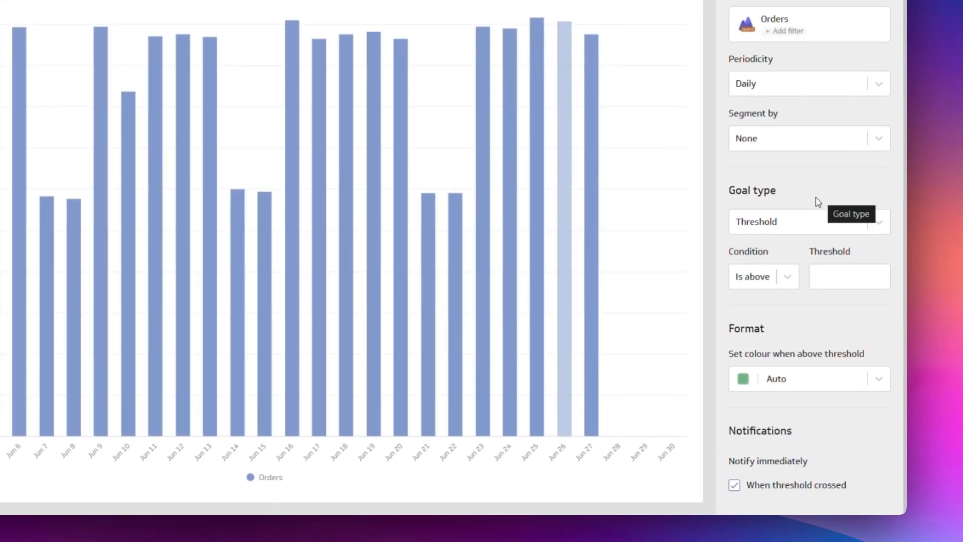
# Step: Choose the Threshold goal type and set the threshold for the "Is above" condition to 4000
pyautogui.click(813, 223)
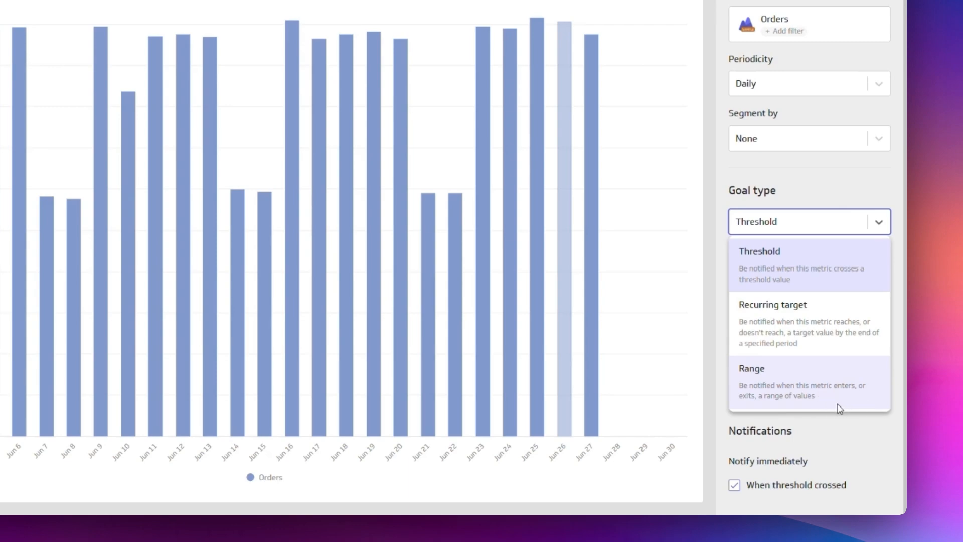
pyautogui.click(833, 277)
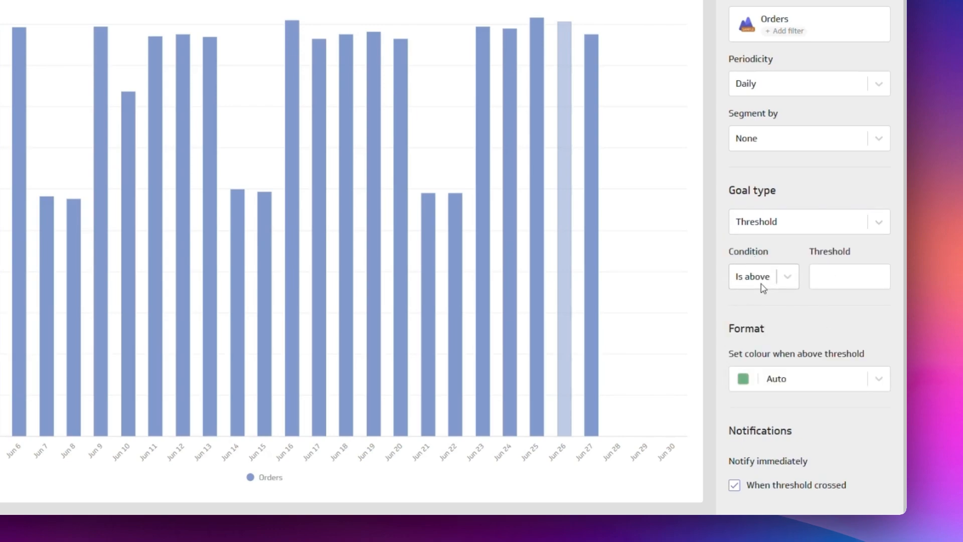
pyautogui.click(844, 282)
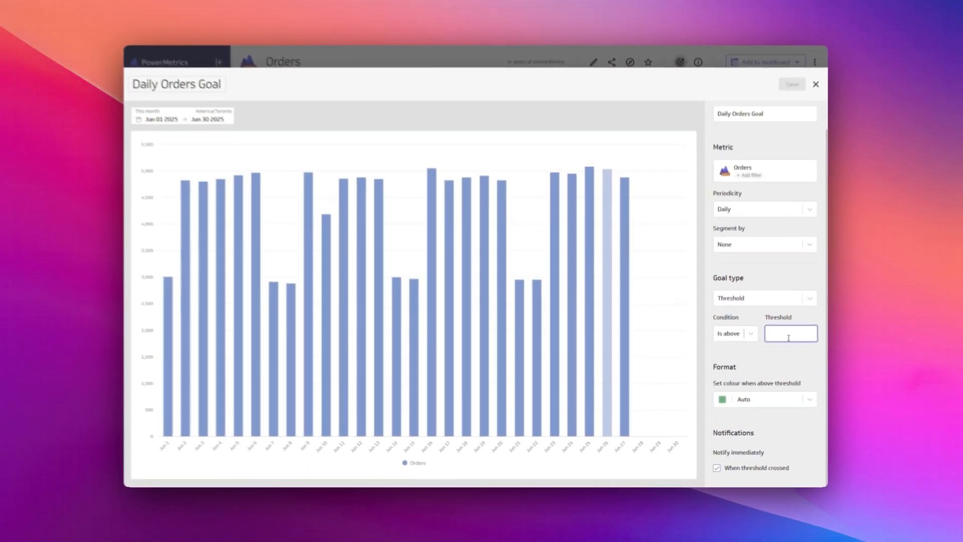
pyautogui.write('4000')
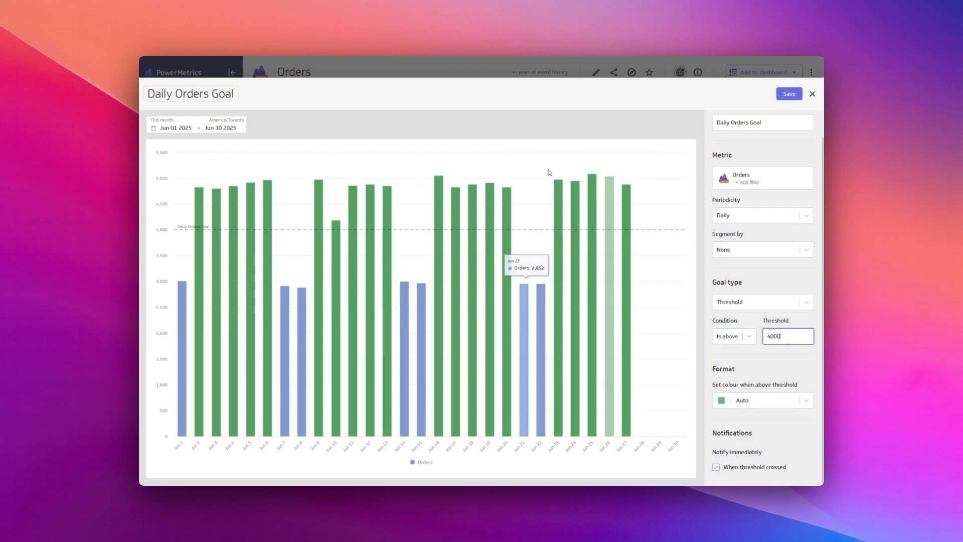
# Step: Check the colour options for values above the threshold, keep Auto, and save the goal
pyautogui.click(776, 406)
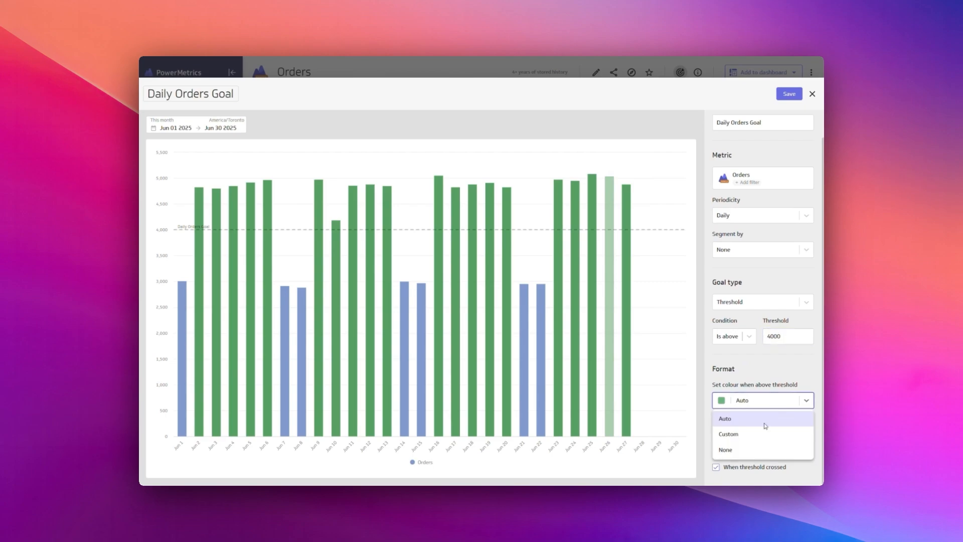
pyautogui.click(796, 380)
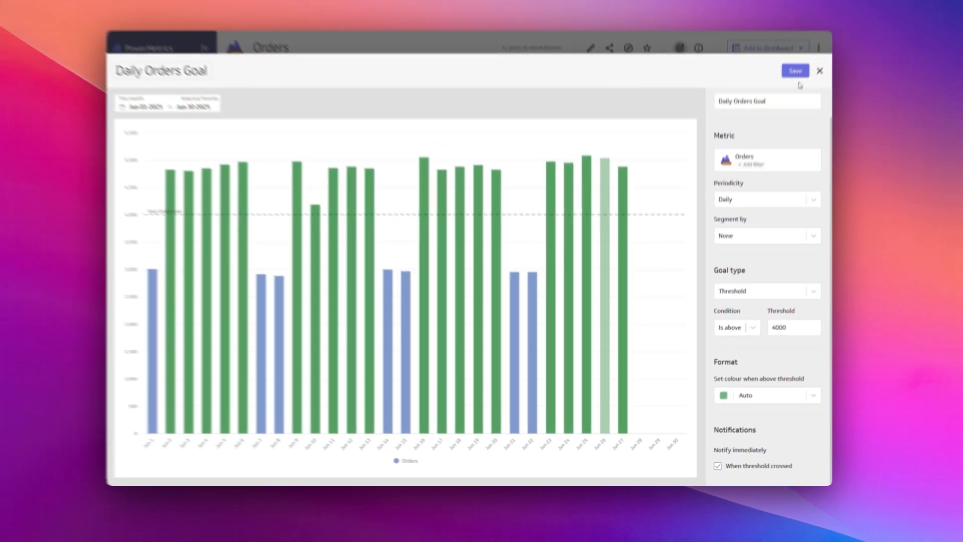
pyautogui.click(789, 94)
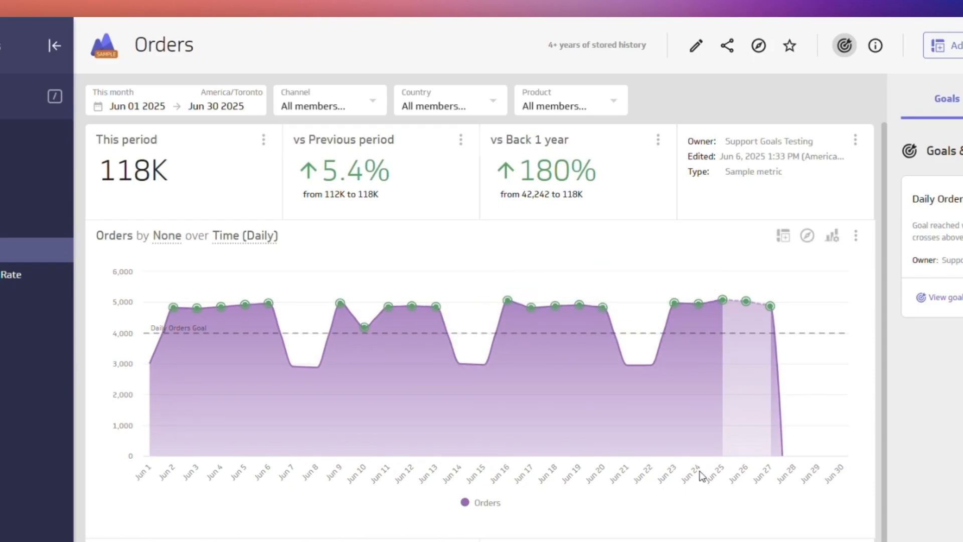
# Step: Change the main Orders chart to the Summary type and set the metric's date range to Today
pyautogui.click(832, 236)
pyautogui.click(795, 95)
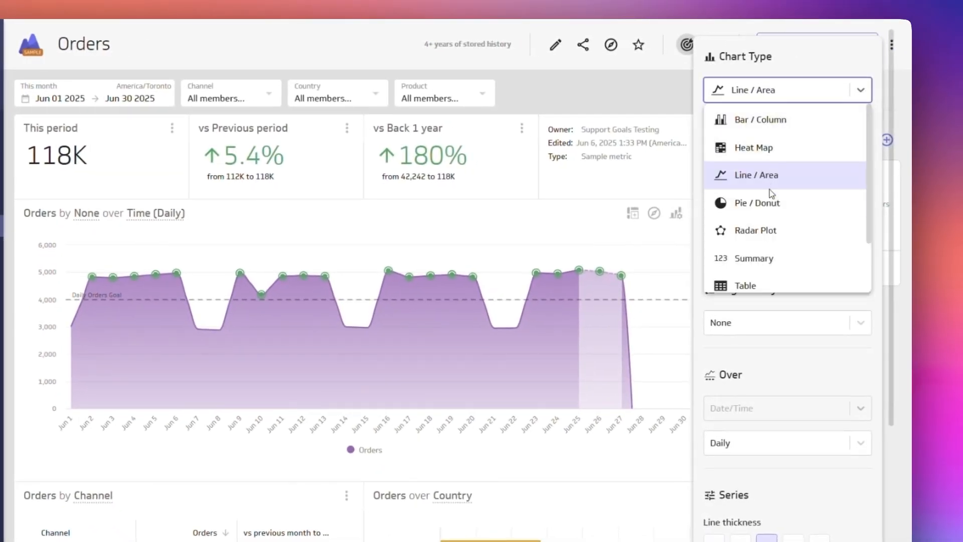
pyautogui.click(755, 260)
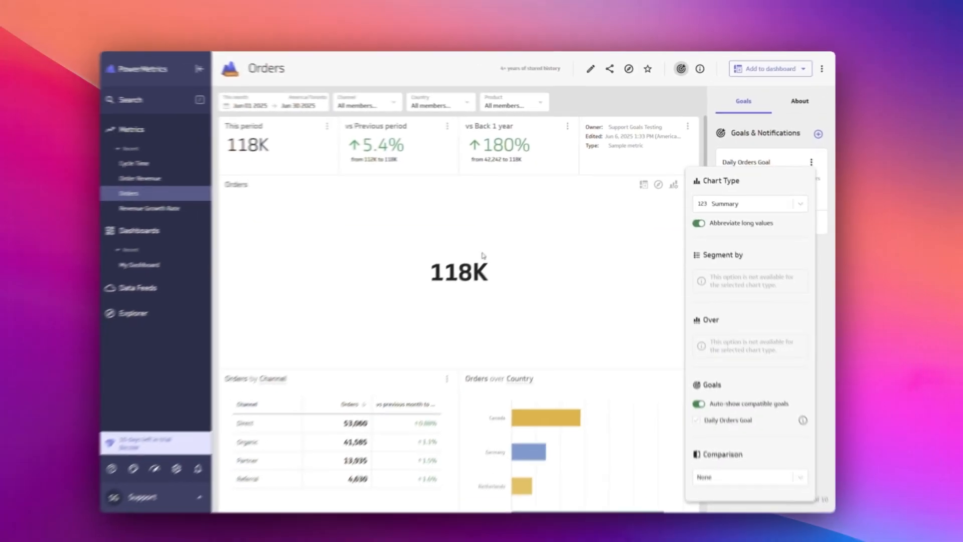
pyautogui.click(392, 322)
pyautogui.click(131, 98)
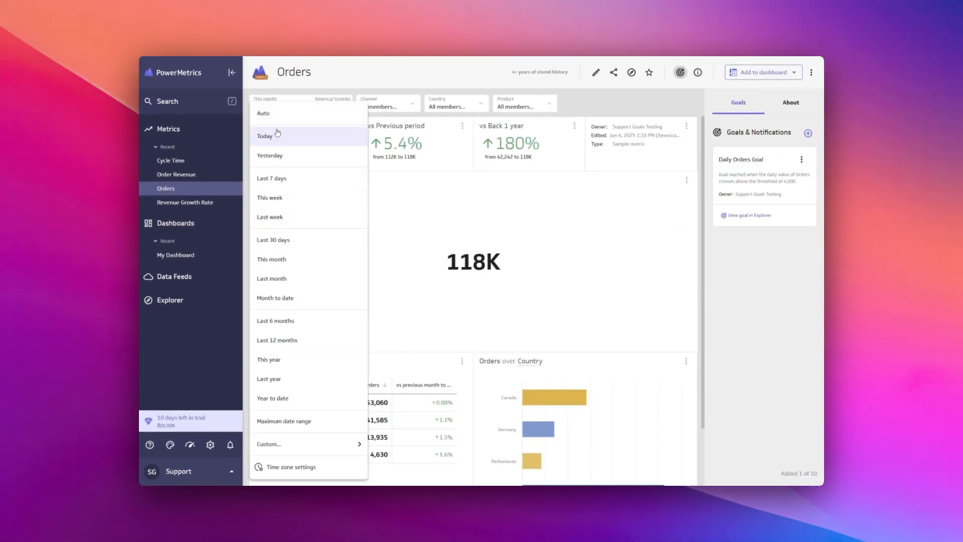
pyautogui.click(291, 137)
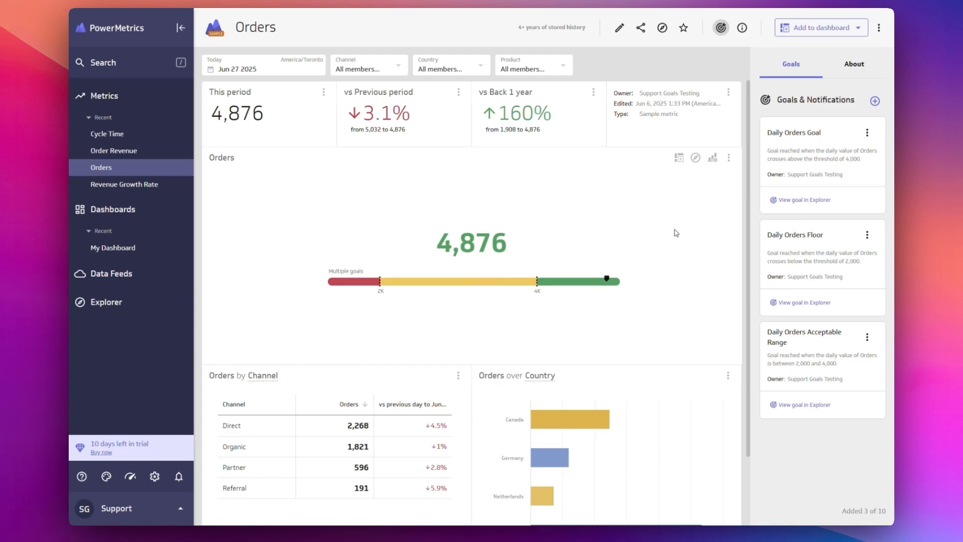
# Step: Turn off auto-show compatible goals and manually show Daily Orders Goal, Daily Orders Floor and Daily Orders Acceptable Range on the Orders summary
pyautogui.click(712, 157)
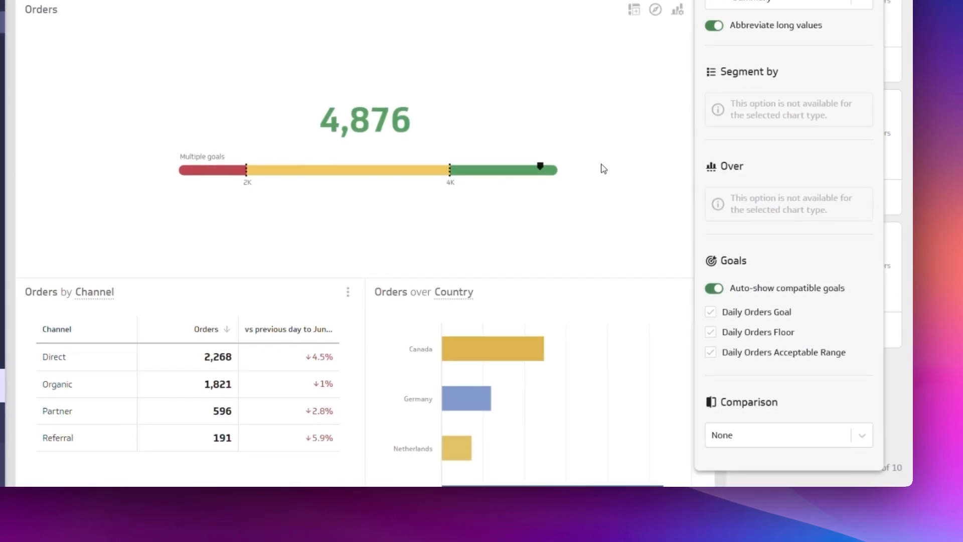
pyautogui.click(717, 290)
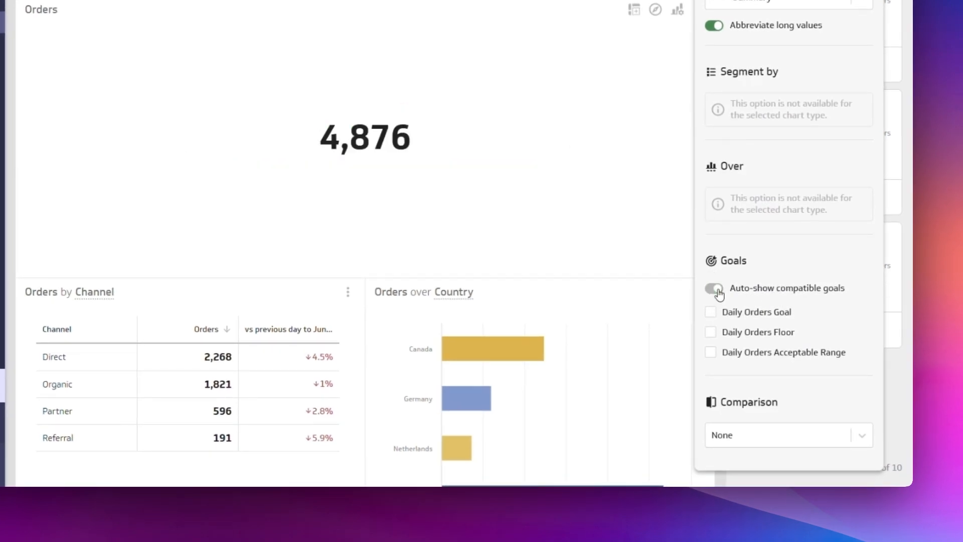
pyautogui.click(712, 313)
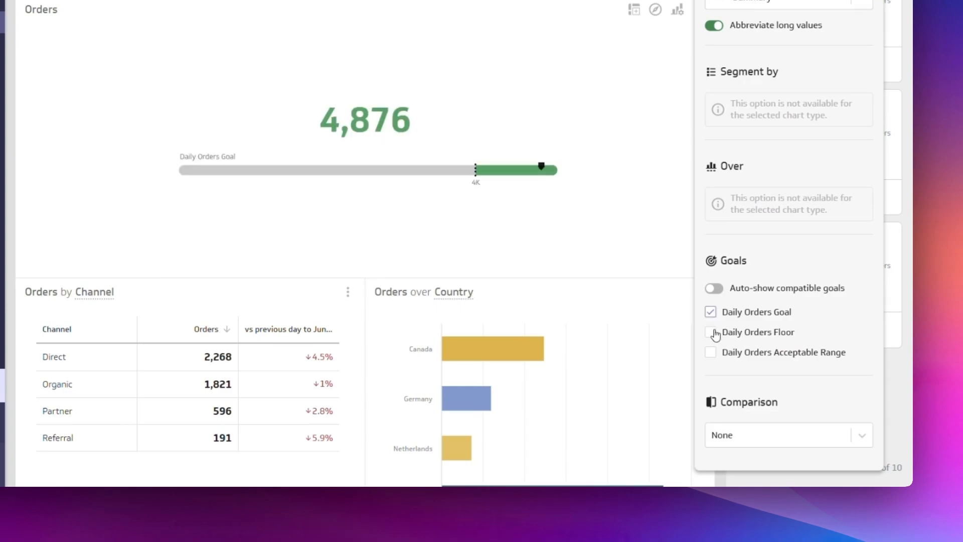
pyautogui.click(712, 332)
pyautogui.click(712, 353)
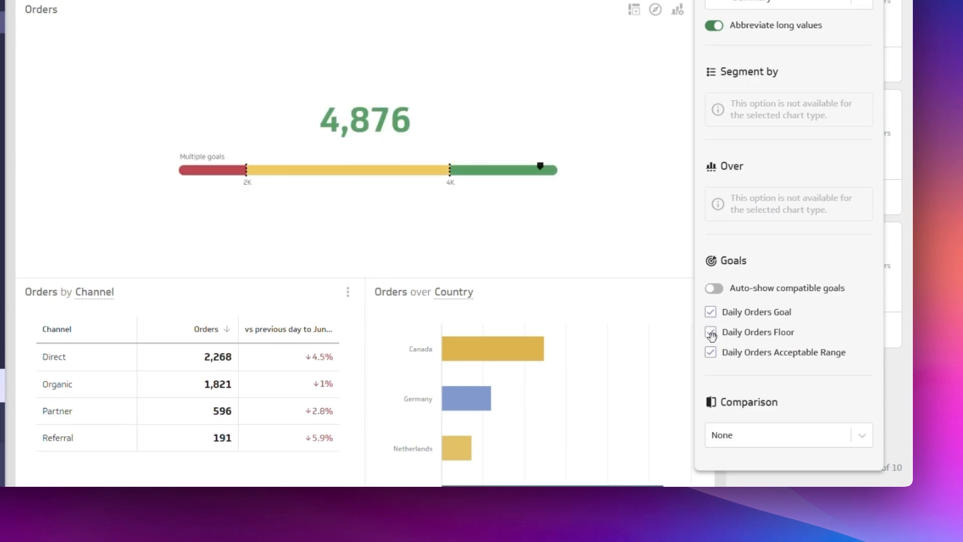
pyautogui.click(614, 93)
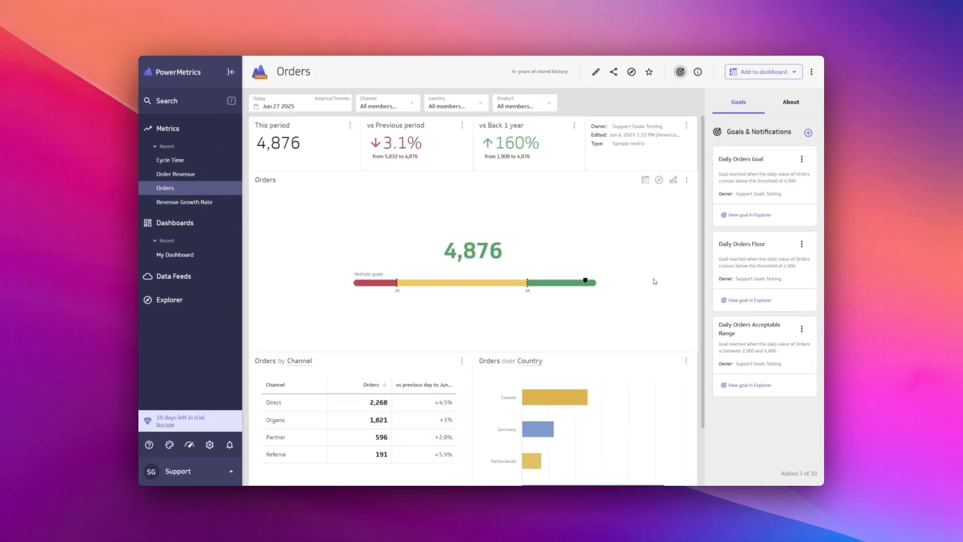
# Step: Add the Orders metric to My Dashboard and extend its tile downward to match the neighbouring table's height
pyautogui.click(759, 72)
pyautogui.click(752, 114)
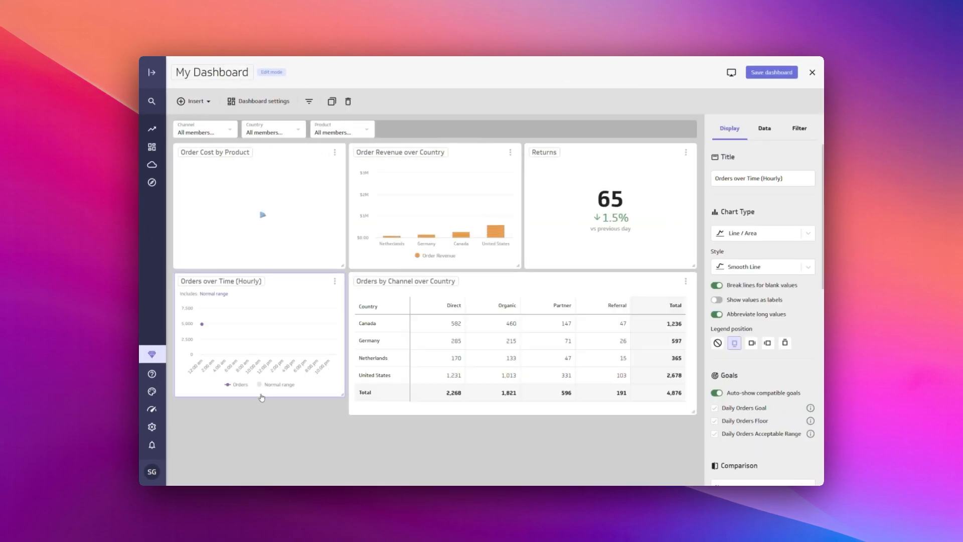
pyautogui.moveTo(342, 401); pyautogui.dragTo(344, 415)
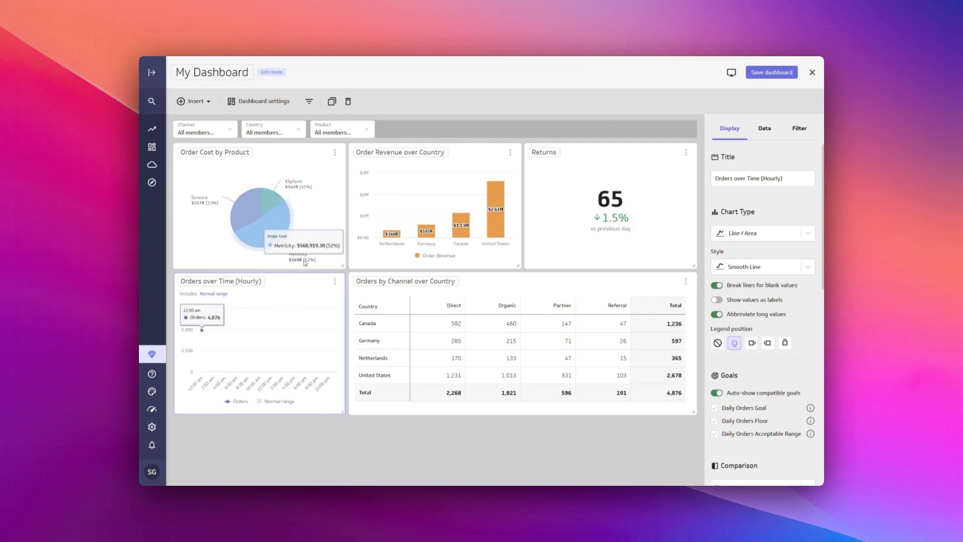
# Step: Change the new Orders tile's chart type to Summary and save the dashboard
pyautogui.click(762, 236)
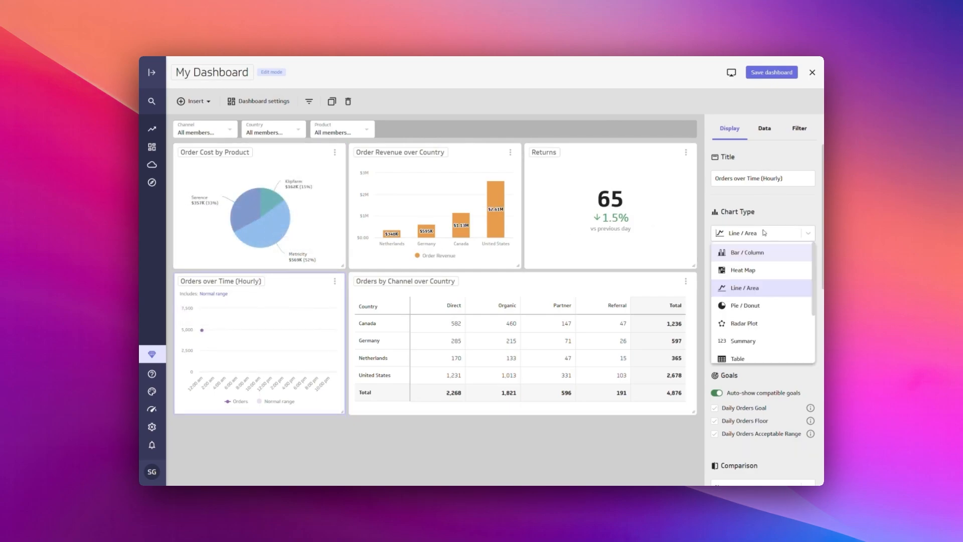
pyautogui.click(744, 340)
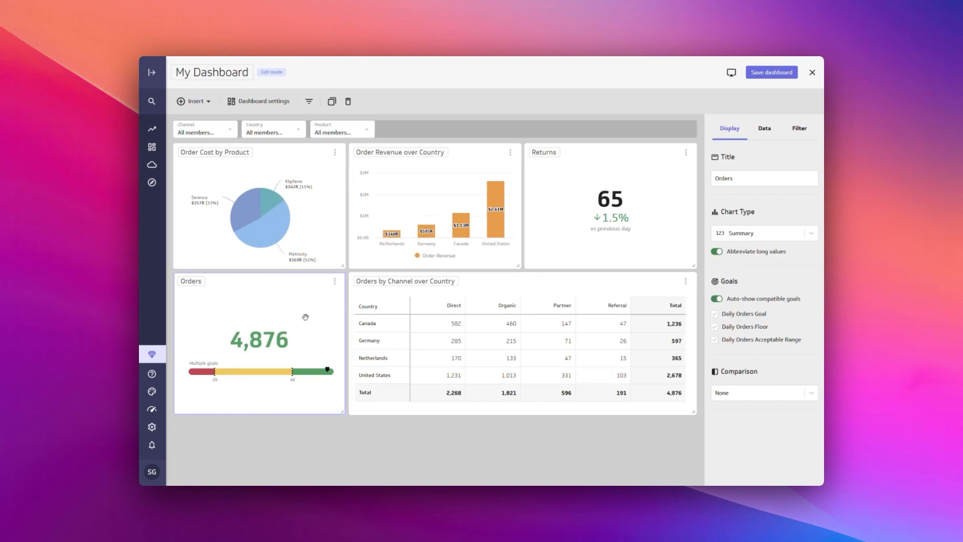
pyautogui.click(772, 73)
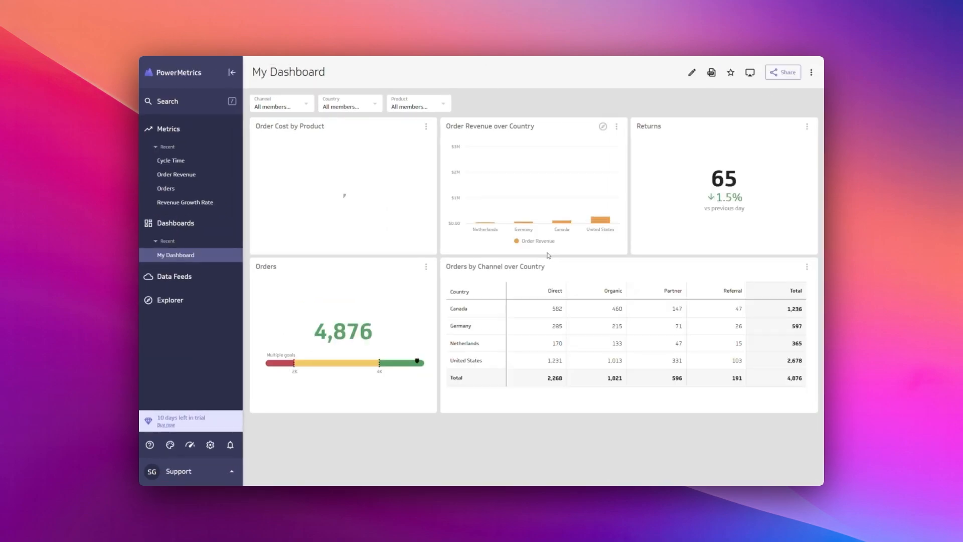